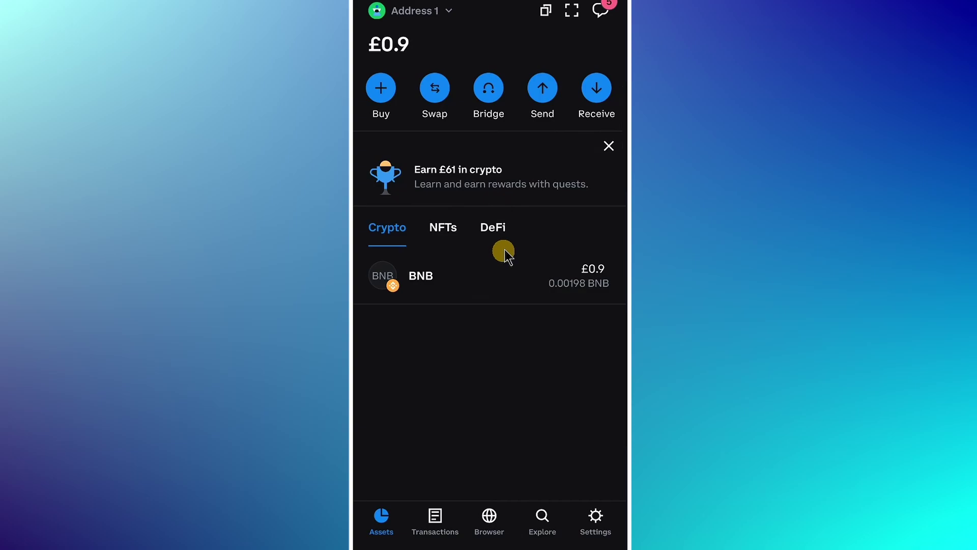
# Open the BNB asset page to view its £0.9 balance and swap history
pyautogui.click(542, 91)
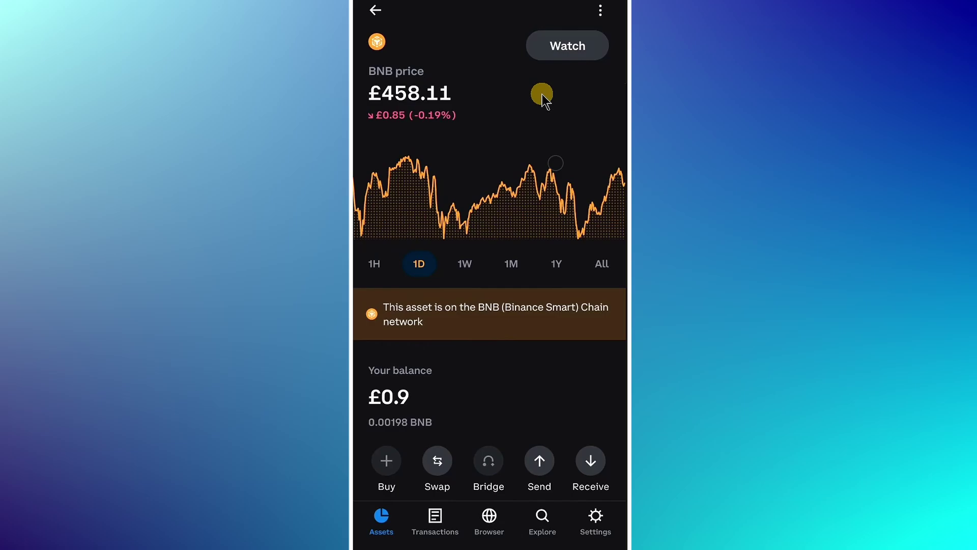
pyautogui.moveTo(519, 349); pyautogui.dragTo(533, 182)
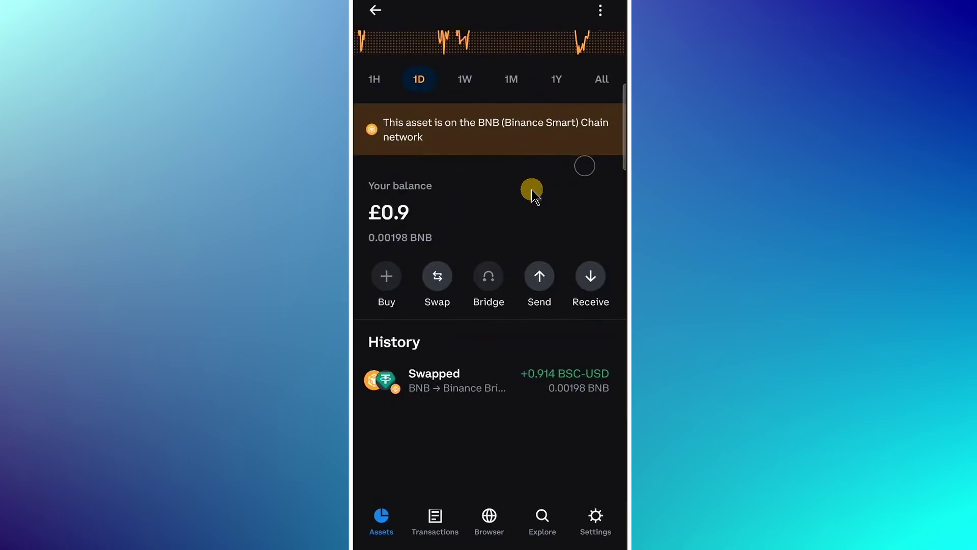
# Start a BNB send for £0.8 and continue to recipient selection
pyautogui.click(540, 281)
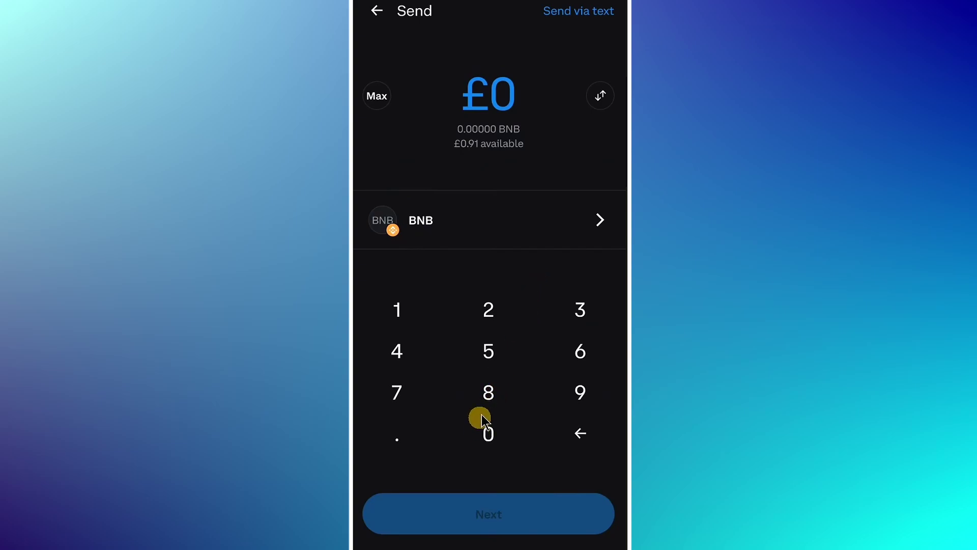
pyautogui.click(488, 396)
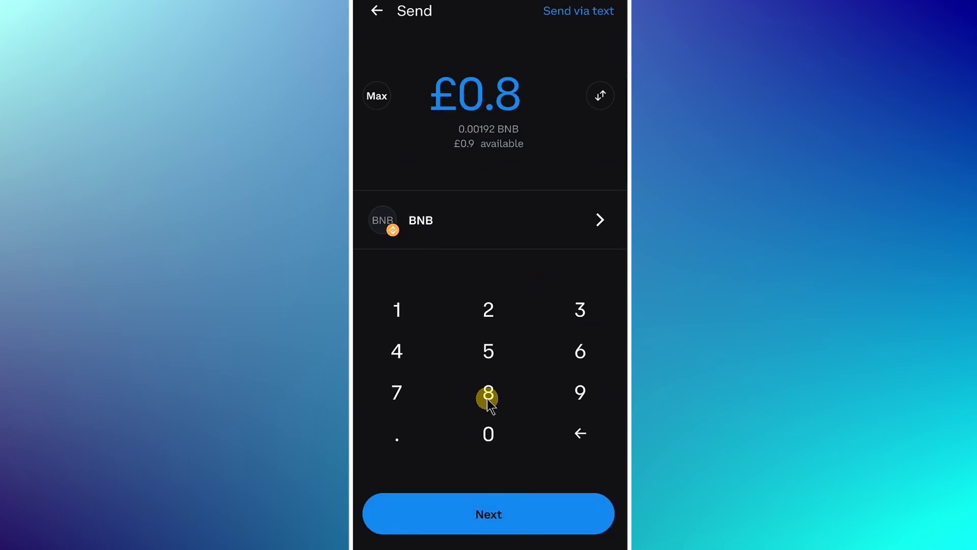
pyautogui.click(473, 520)
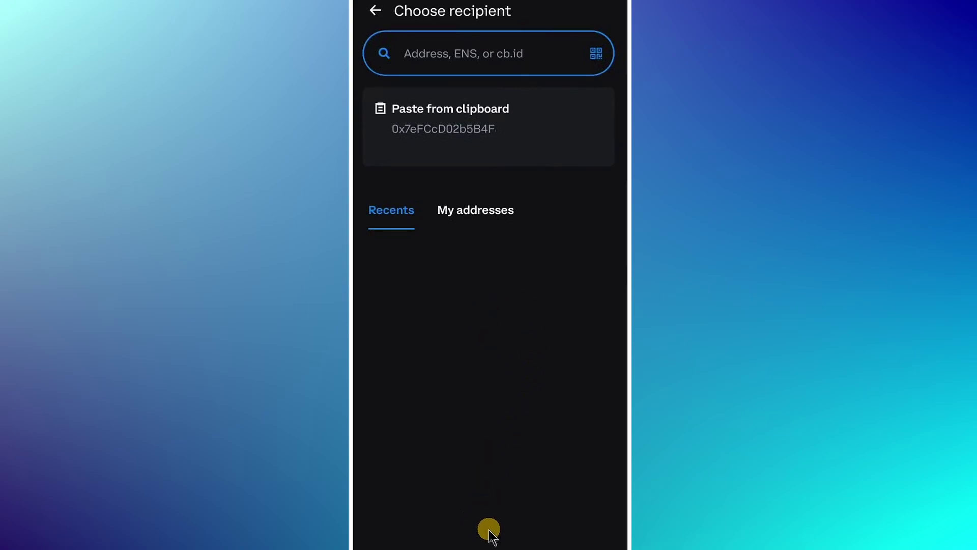
# Switch to the Binance app and start a crypto deposit from the profile
pyautogui.moveTo(488, 548); pyautogui.dragTo(509, 432)
pyautogui.click(435, 410)
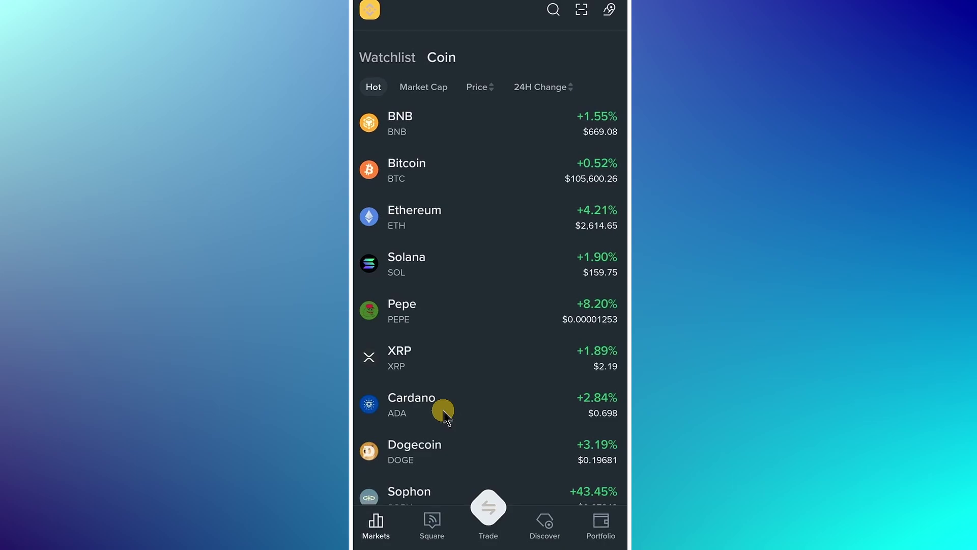
pyautogui.click(370, 9)
pyautogui.click(454, 156)
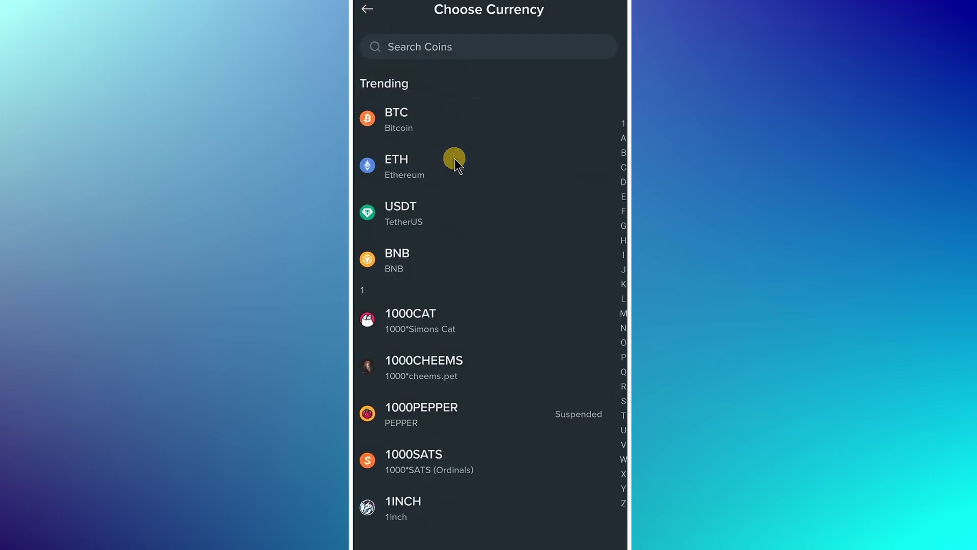
# Show the BNB deposit address on the BNB Smart Chain (BEP20) network
pyautogui.click(448, 47)
pyautogui.write('bnb')
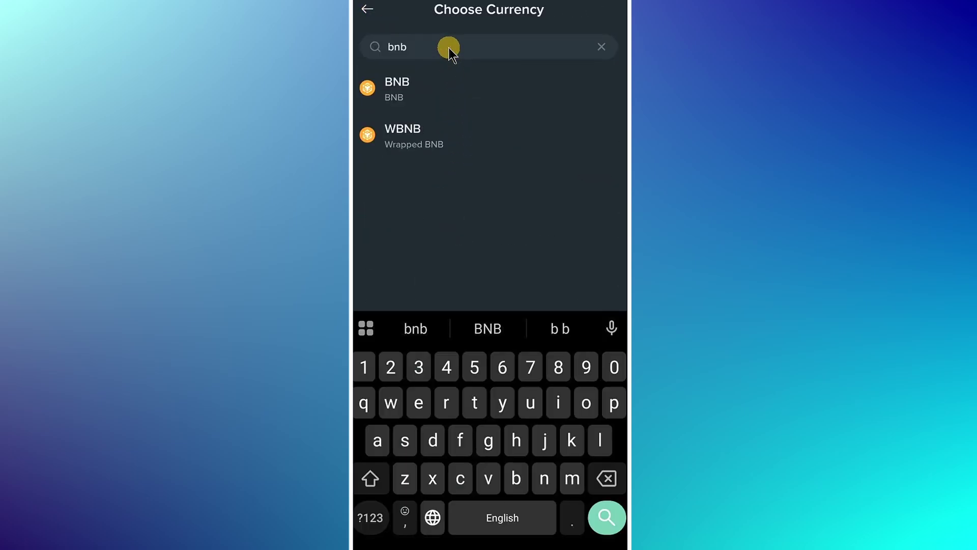
pyautogui.click(441, 96)
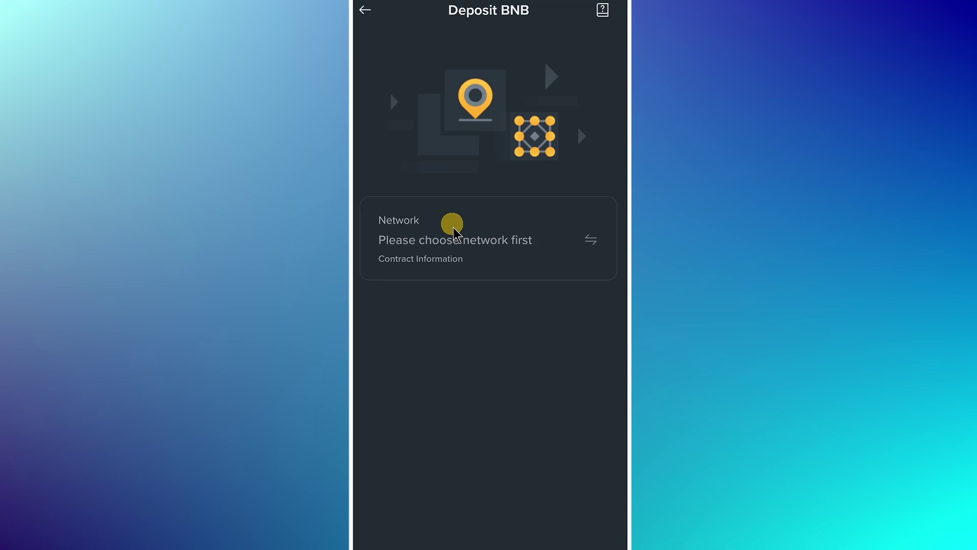
pyautogui.click(483, 249)
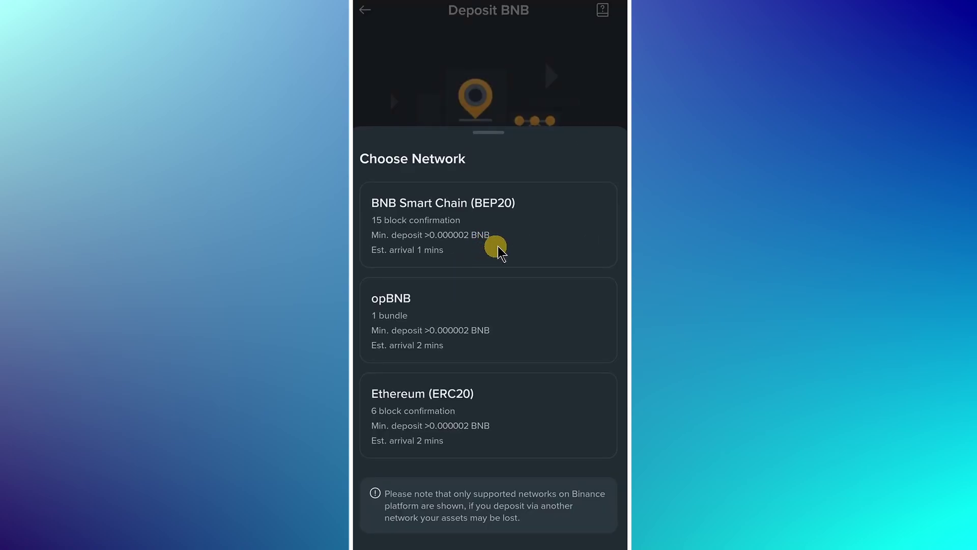
pyautogui.click(472, 226)
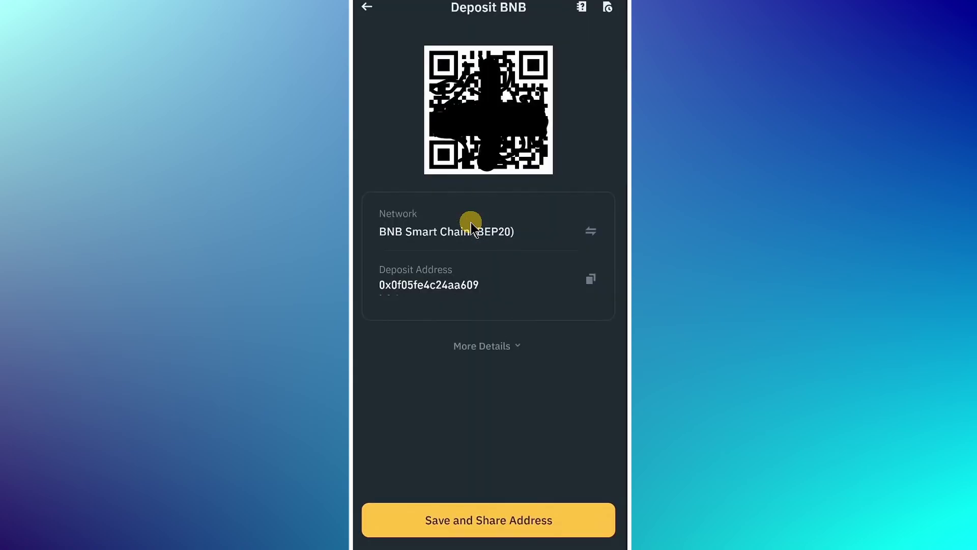
# Paste the copied Binance BEP20 address as recipient and send 0.00192 BNB (£0.8)
pyautogui.click(589, 285)
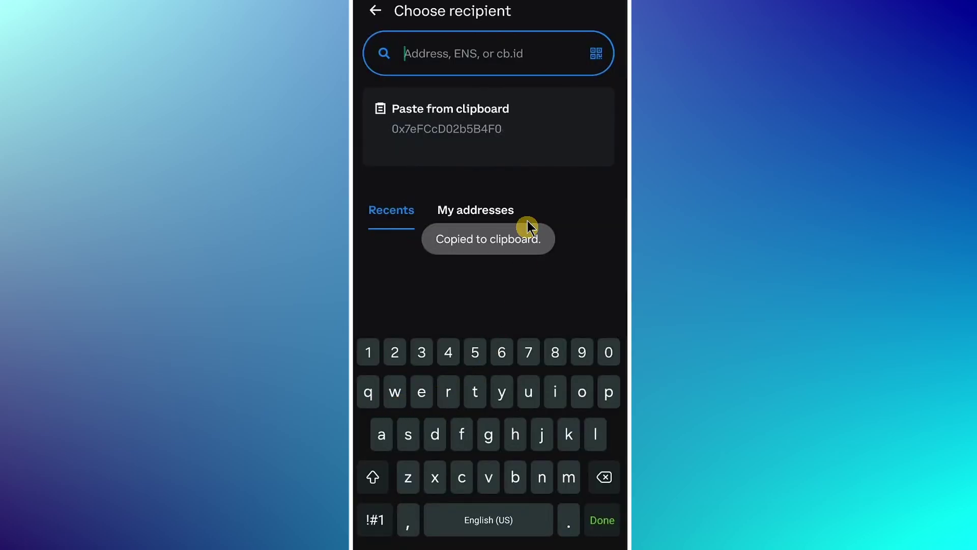
pyautogui.click(489, 141)
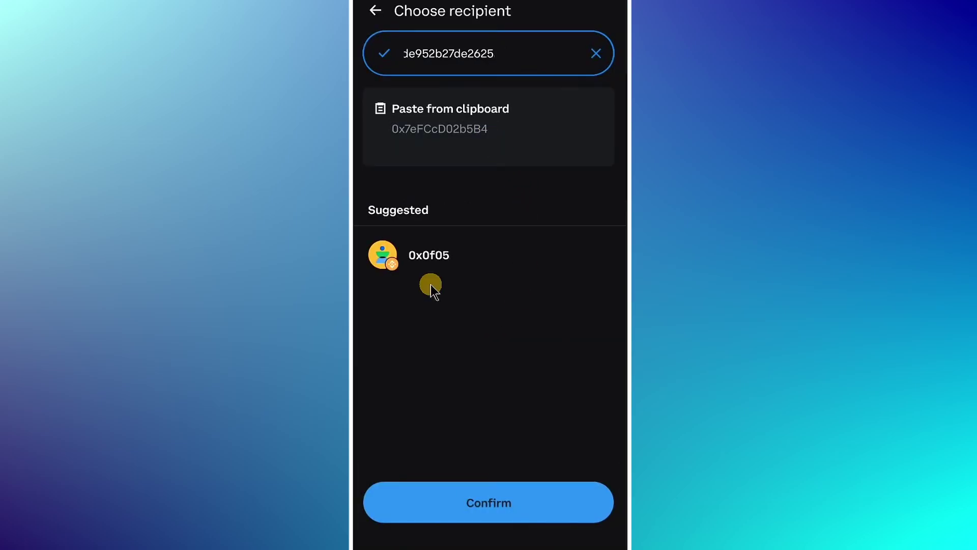
pyautogui.click(483, 513)
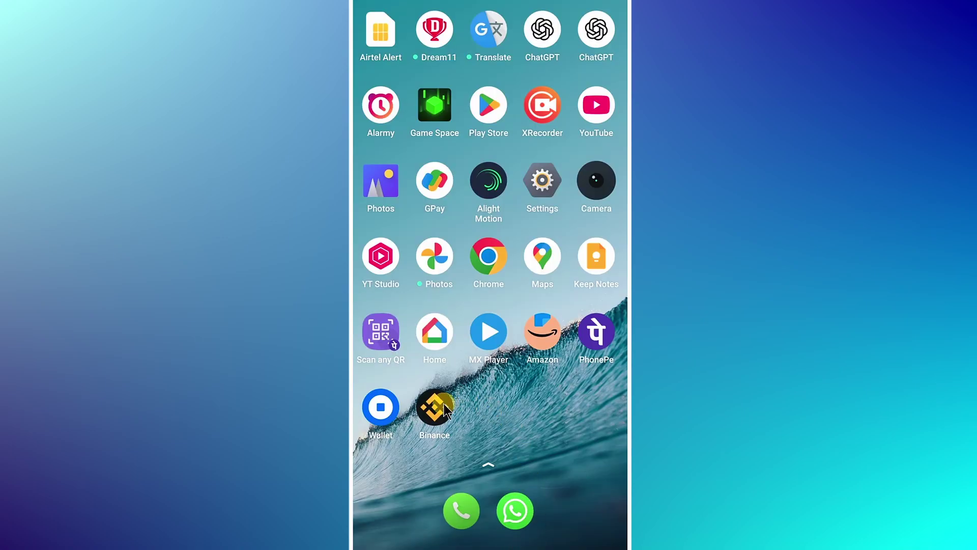
# Open Binance to see the $1.06 wallet balance with 0.00173156 BNB
pyautogui.click(443, 404)
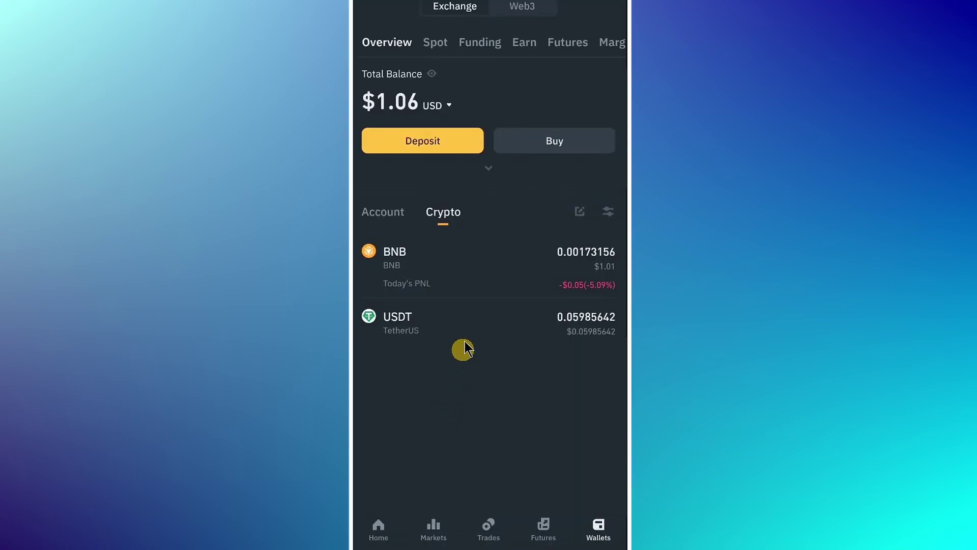